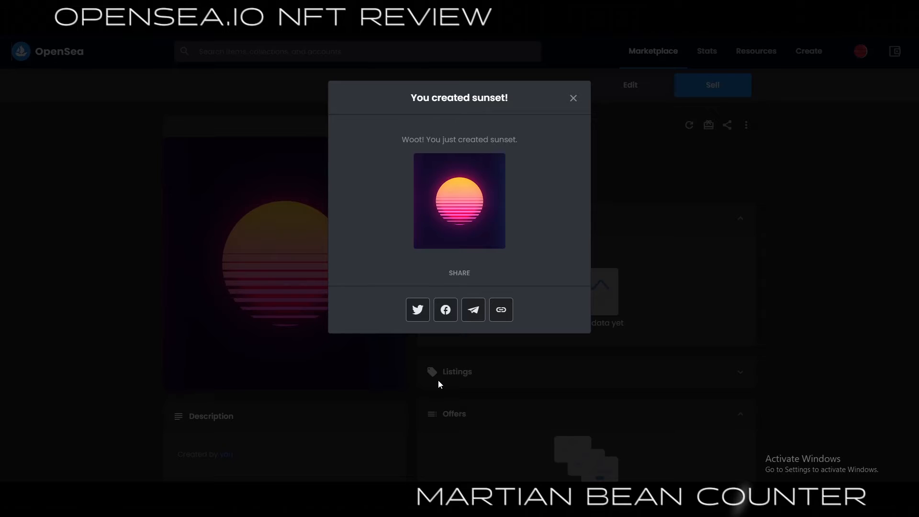
List the sunset NFT for sale at 0.00001 ETH, sign the listing message with the wallet, and review the item page
{"action": "left_click", "coordinate": [572, 99]}
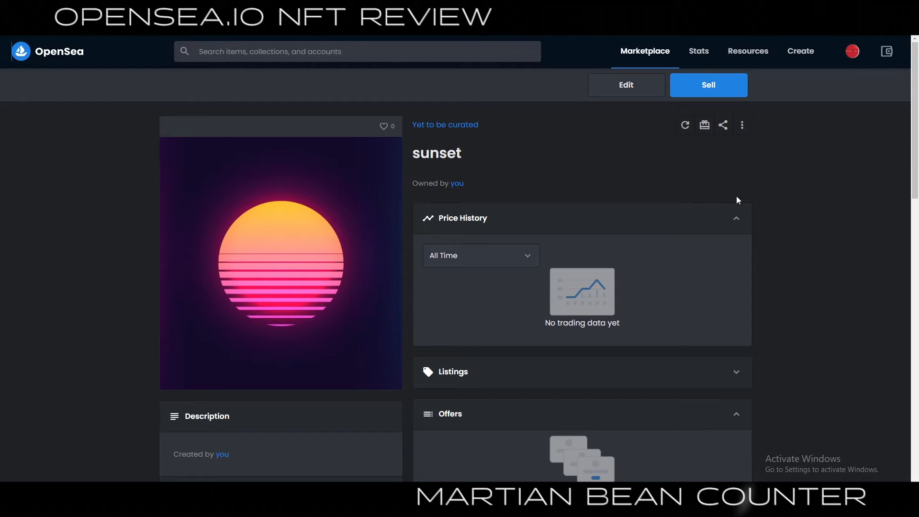
{"action": "left_click", "coordinate": [707, 88]}
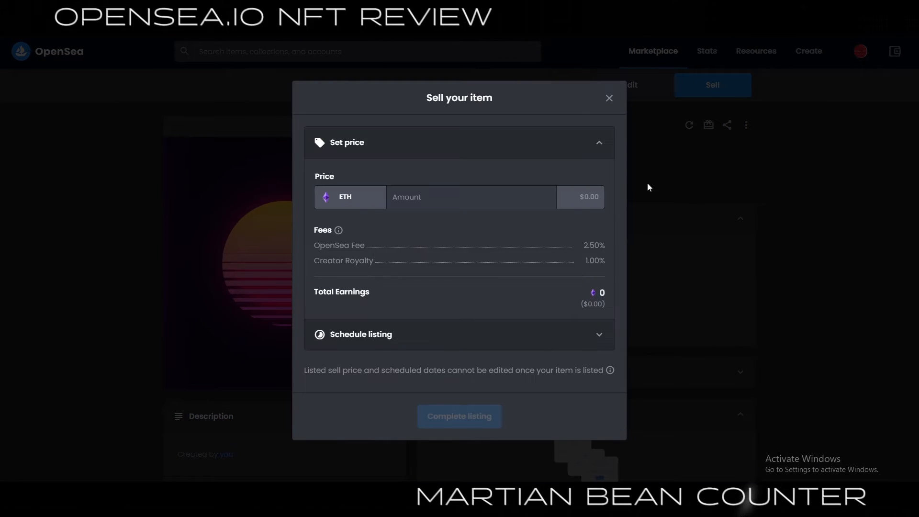
{"action": "left_click", "coordinate": [410, 202]}
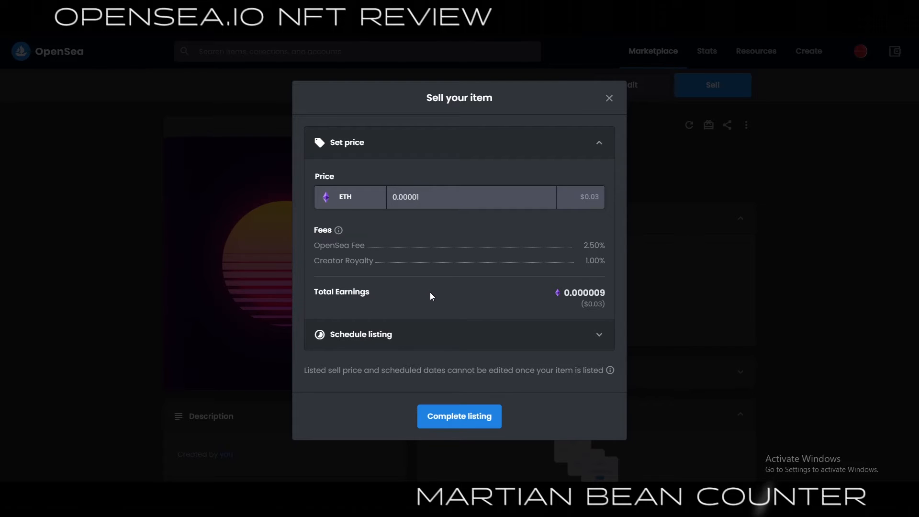
{"action": "left_click", "coordinate": [450, 417]}
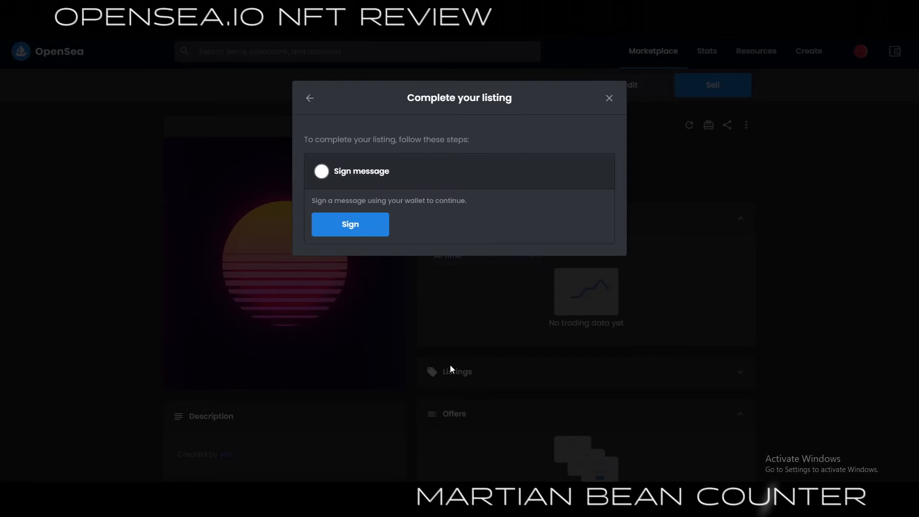
{"action": "left_click", "coordinate": [352, 227]}
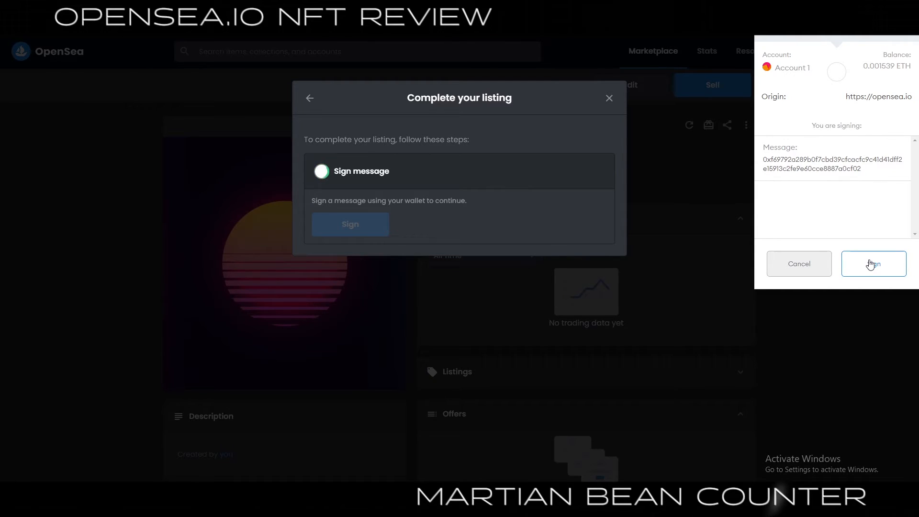
{"action": "left_click", "coordinate": [871, 265]}
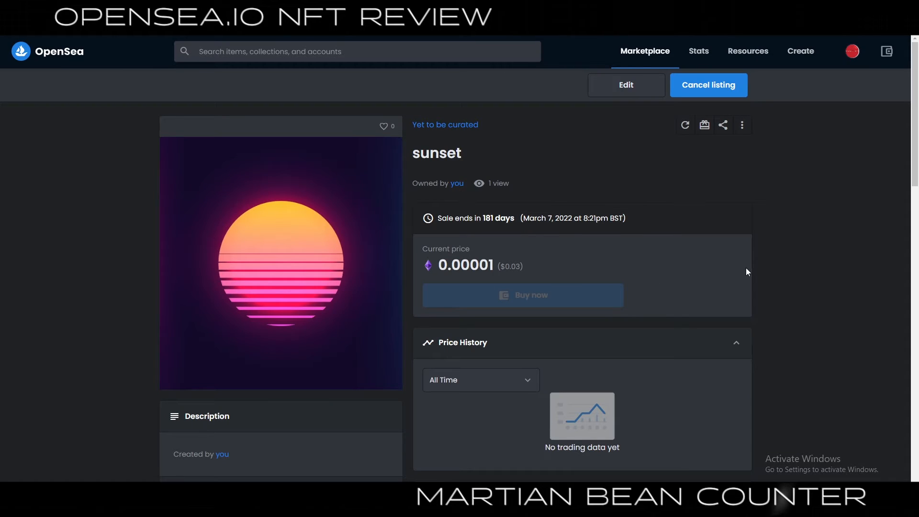
{"action": "scroll", "coordinate": [721, 301], "scroll_direction": "down", "scroll_amount": 5}
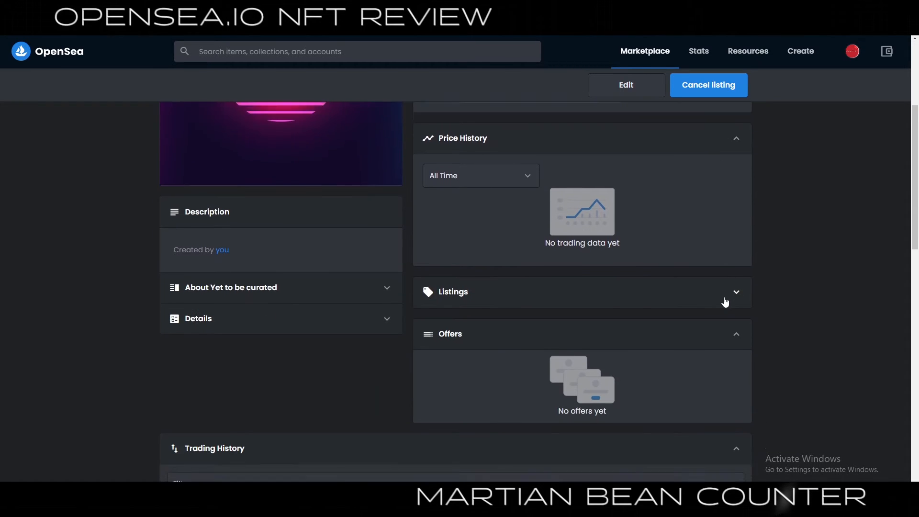
{"action": "scroll", "coordinate": [736, 302], "scroll_direction": "up", "scroll_amount": 5}
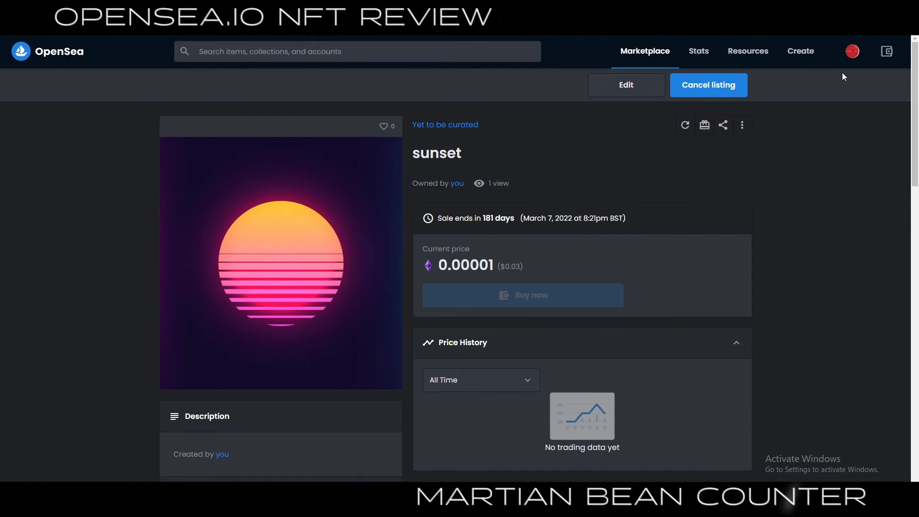
Open the account's own profile and look through all collected items
{"action": "mouse_move", "coordinate": [855, 53]}
{"action": "left_click", "coordinate": [809, 83]}
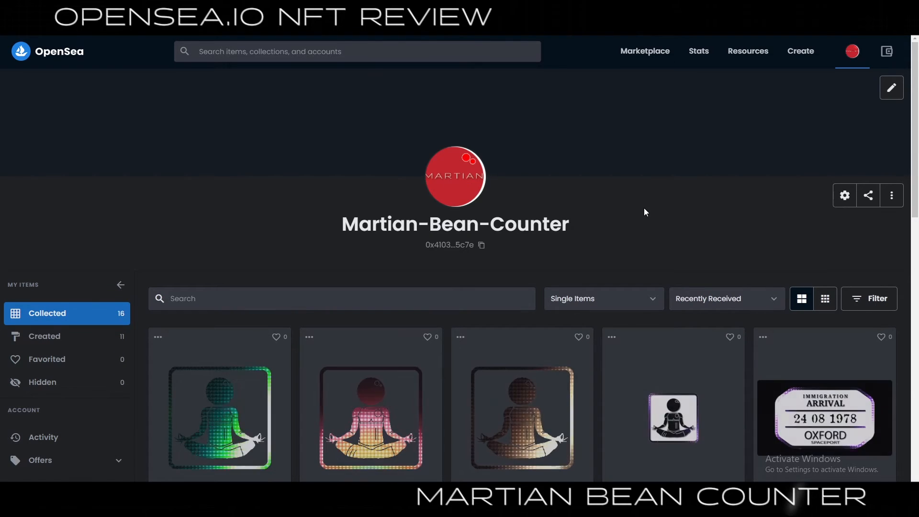
{"action": "scroll", "coordinate": [644, 208], "scroll_direction": "down", "scroll_amount": 3}
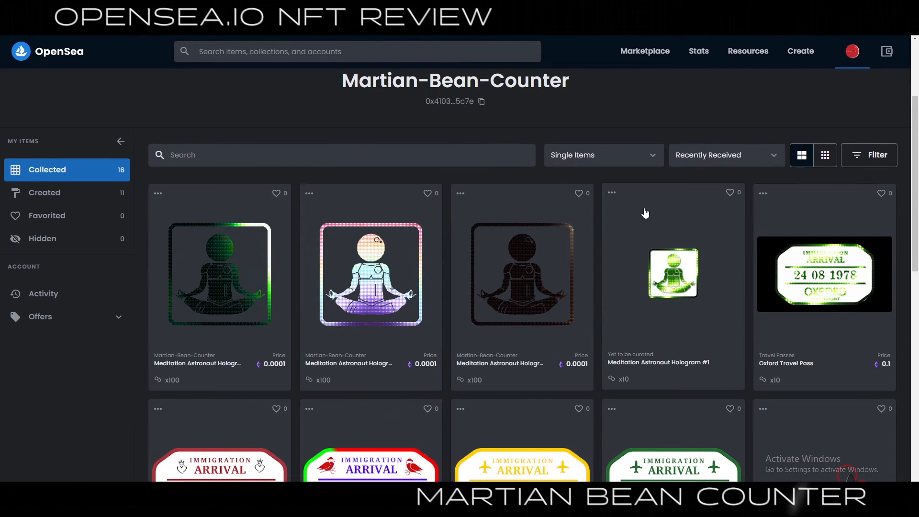
{"action": "scroll", "coordinate": [646, 213], "scroll_direction": "down", "scroll_amount": 3}
{"action": "scroll", "coordinate": [645, 213], "scroll_direction": "down", "scroll_amount": 4}
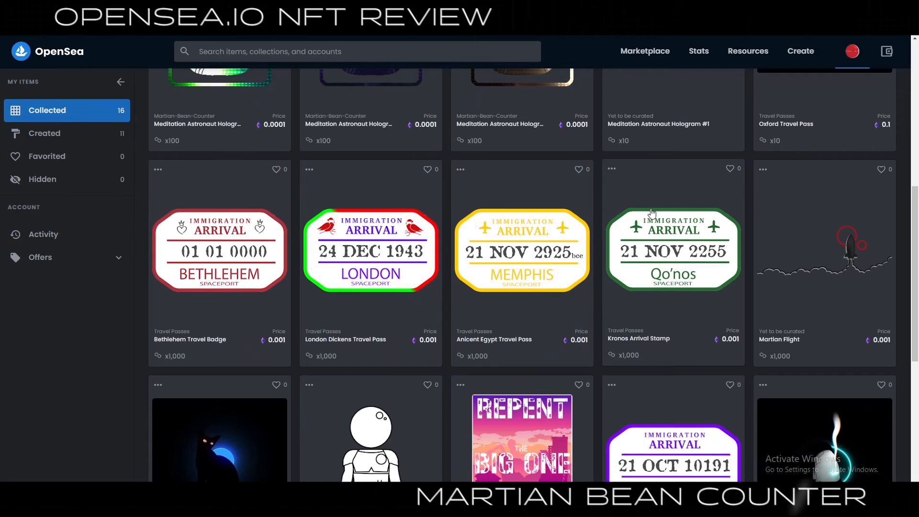
{"action": "scroll", "coordinate": [651, 211], "scroll_direction": "down", "scroll_amount": 5}
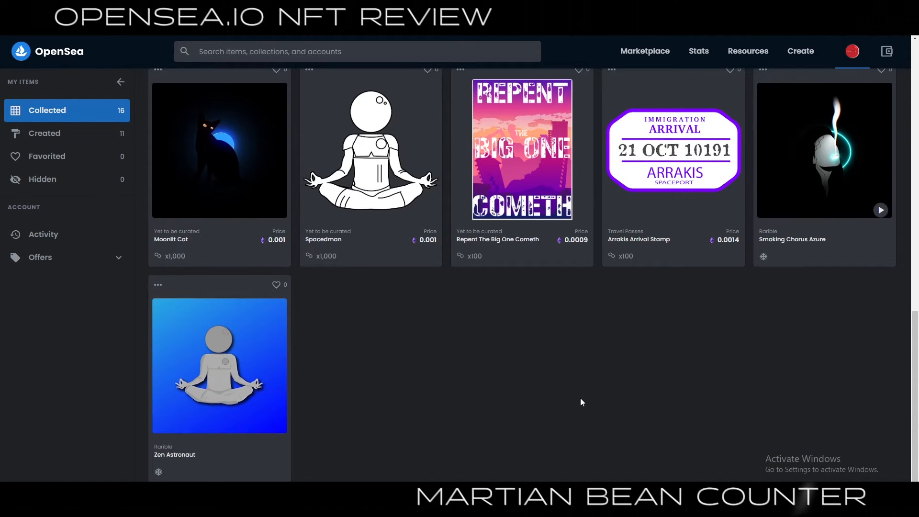
{"action": "scroll", "coordinate": [581, 398], "scroll_direction": "up", "scroll_amount": 10}
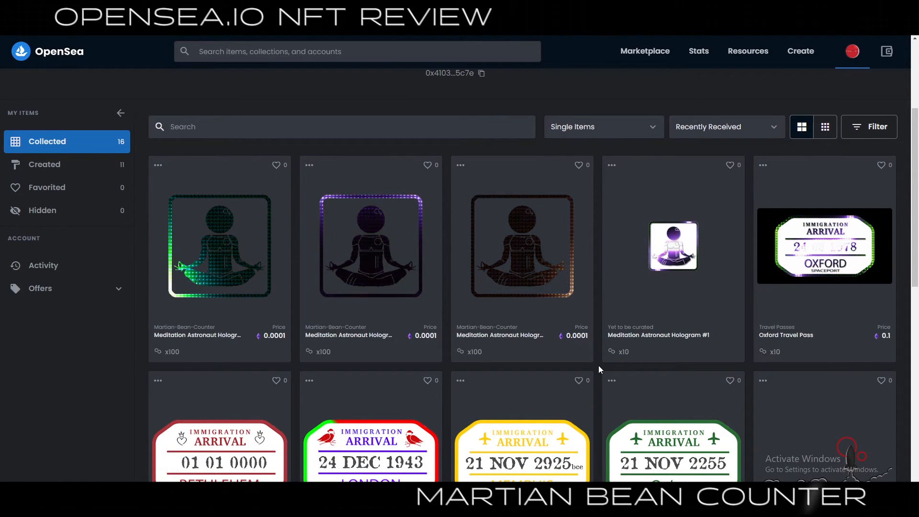
{"action": "mouse_move", "coordinate": [625, 359]}
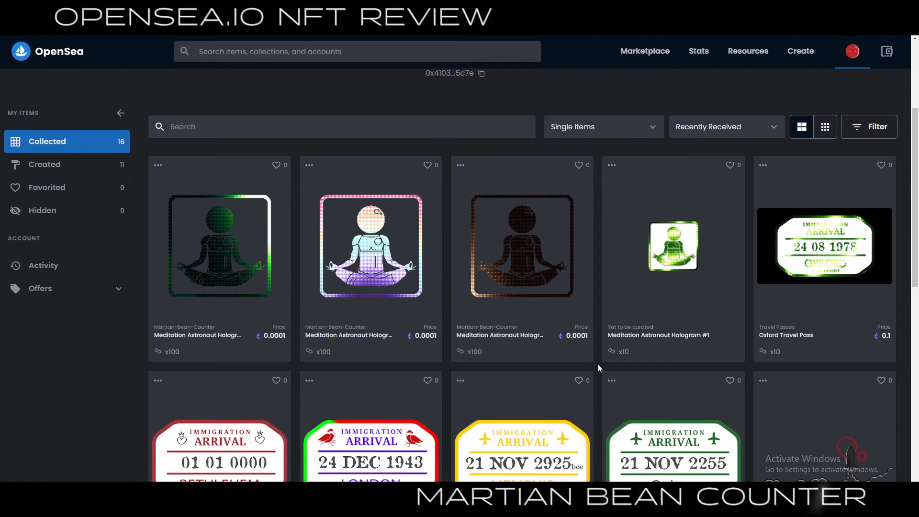
Open the Martian-Bean-Counter collection from the account's collections and look over its statistics and items
{"action": "mouse_move", "coordinate": [853, 53]}
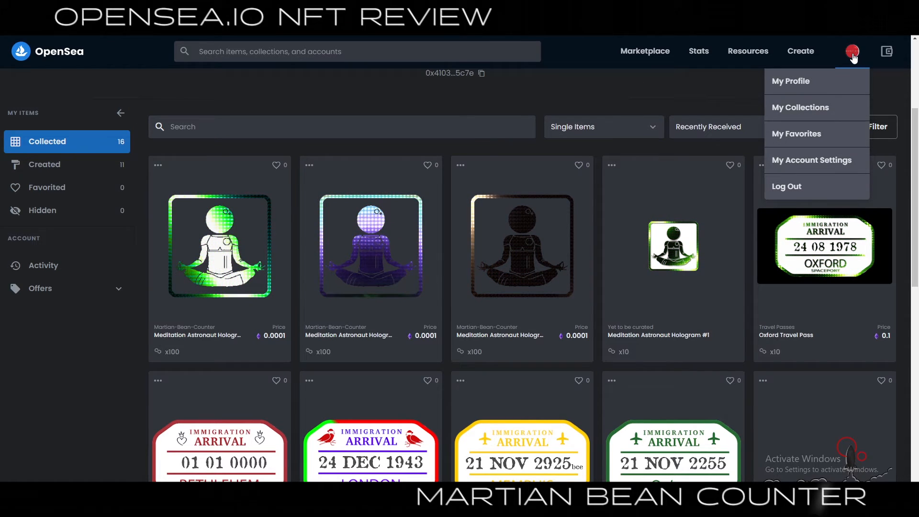
{"action": "left_click", "coordinate": [815, 107]}
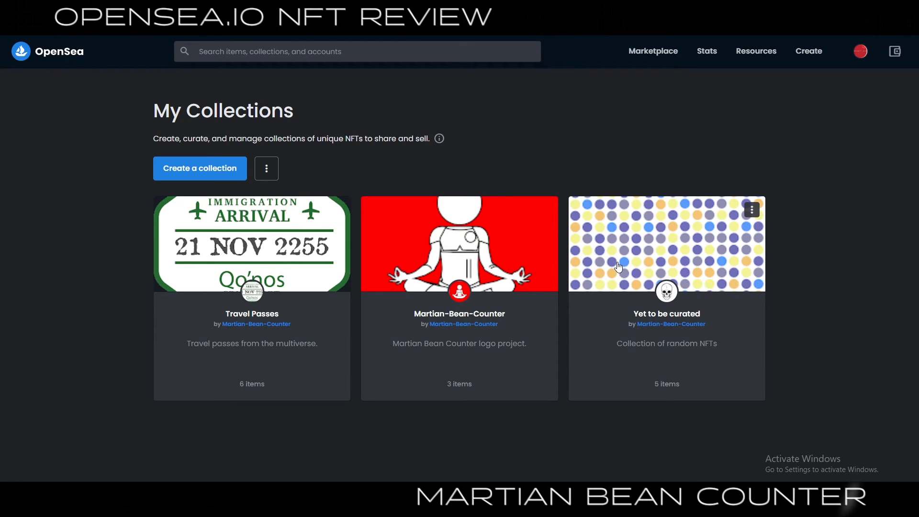
{"action": "left_click", "coordinate": [456, 258]}
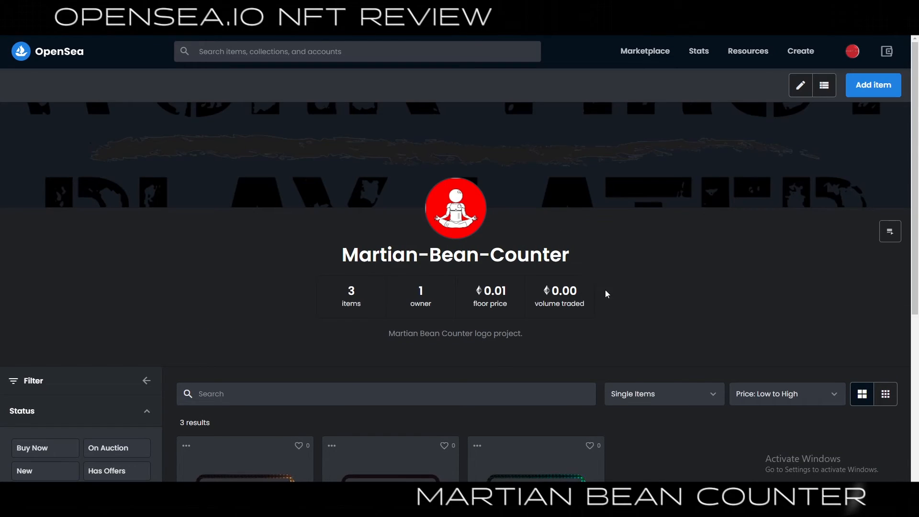
{"action": "scroll", "coordinate": [624, 310], "scroll_direction": "down", "scroll_amount": 2}
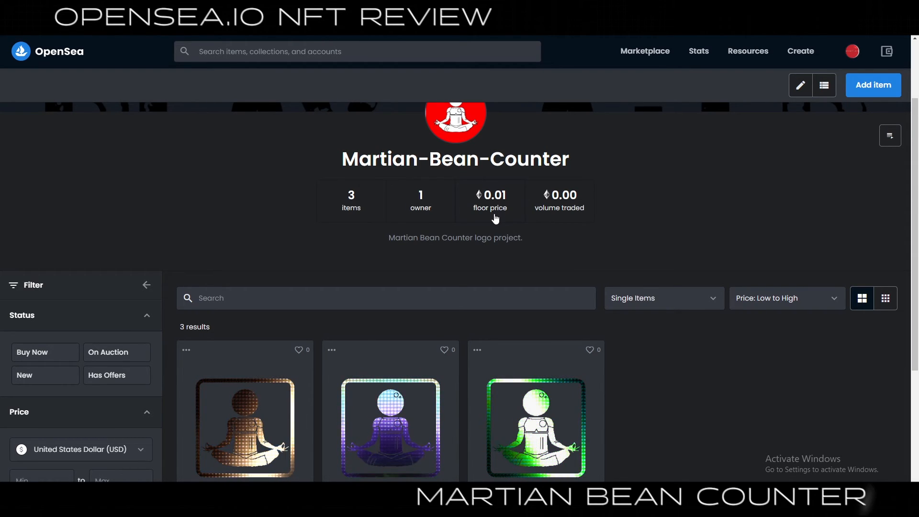
{"action": "scroll", "coordinate": [569, 211], "scroll_direction": "down", "scroll_amount": 2}
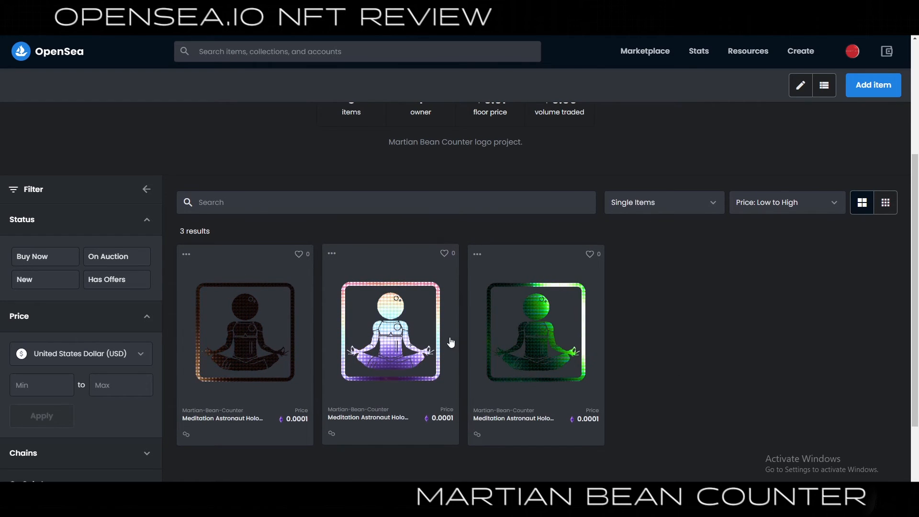
Open the middle astronaut hologram in the collection and examine its price, listings and offers
{"action": "left_click", "coordinate": [401, 384]}
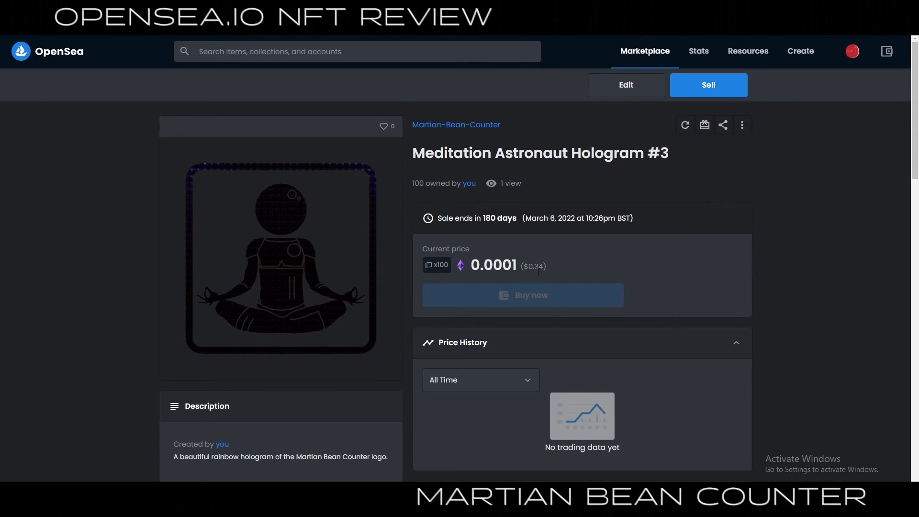
{"action": "scroll", "coordinate": [774, 274], "scroll_direction": "down", "scroll_amount": 7}
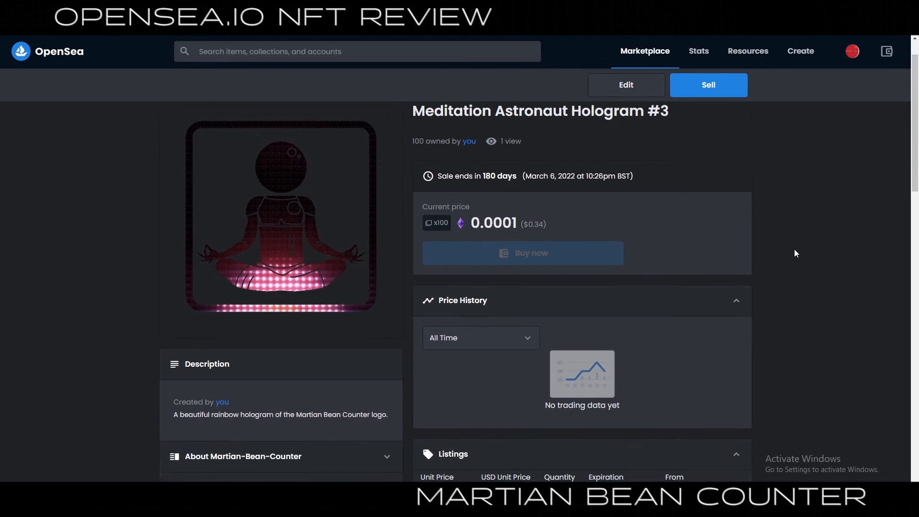
{"action": "scroll", "coordinate": [795, 249], "scroll_direction": "up", "scroll_amount": 7}
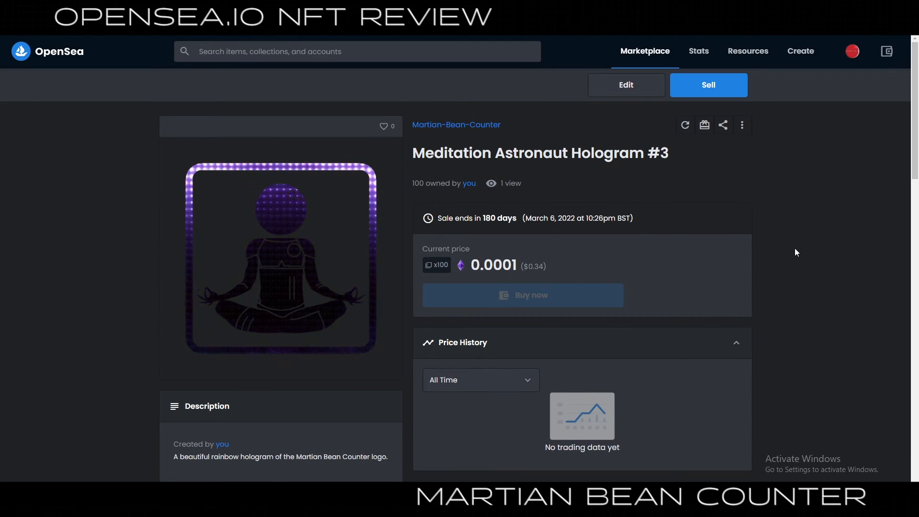
{"action": "scroll", "coordinate": [796, 250], "scroll_direction": "down", "scroll_amount": 5}
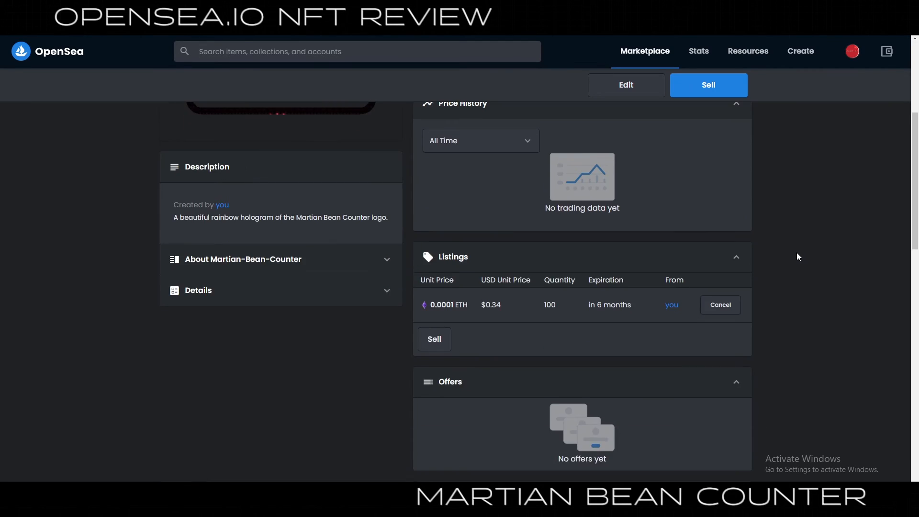
{"action": "scroll", "coordinate": [796, 252], "scroll_direction": "up", "scroll_amount": 5}
Check the account's favorites, return to the profile's collected items, and view the available actions for the sunset item
{"action": "mouse_move", "coordinate": [843, 57]}
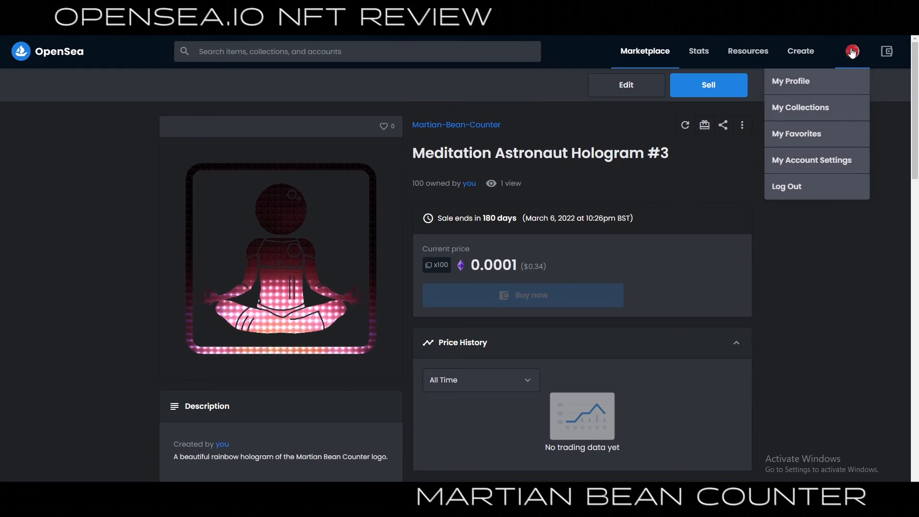
{"action": "left_click", "coordinate": [804, 133]}
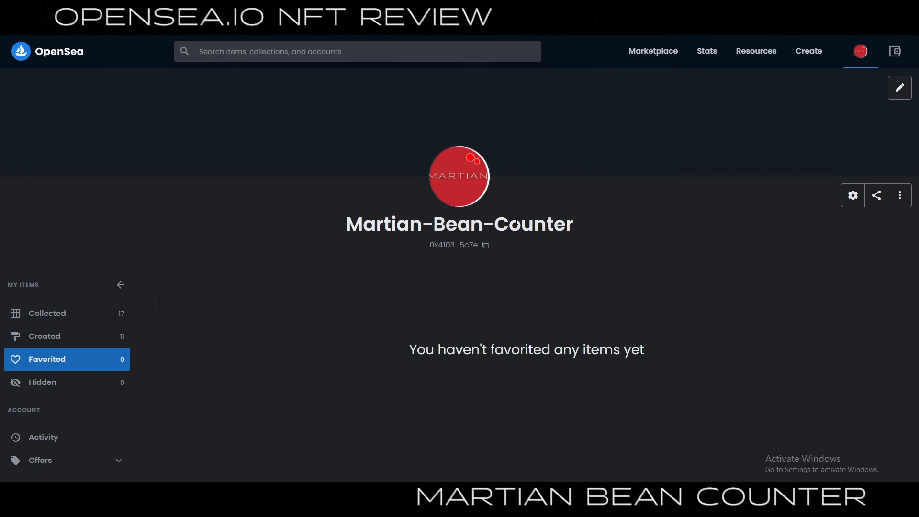
{"action": "mouse_move", "coordinate": [861, 61]}
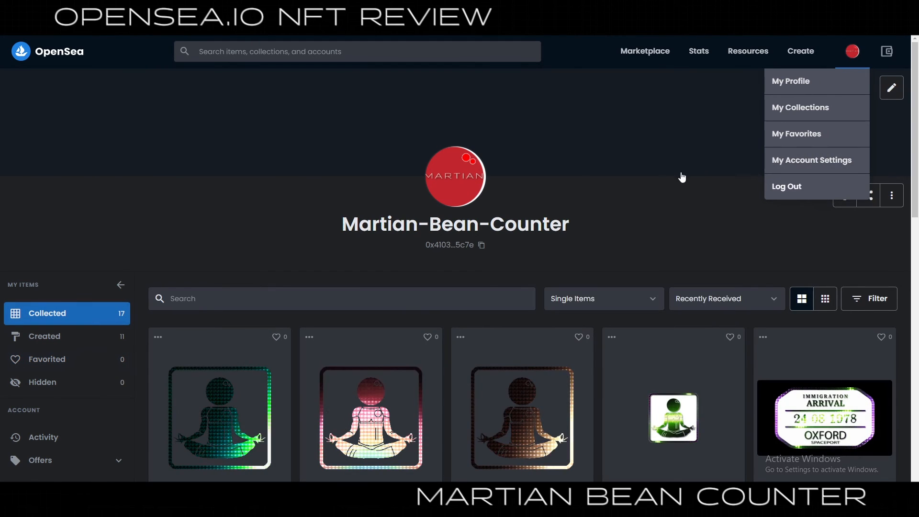
{"action": "scroll", "coordinate": [648, 223], "scroll_direction": "down", "scroll_amount": 4}
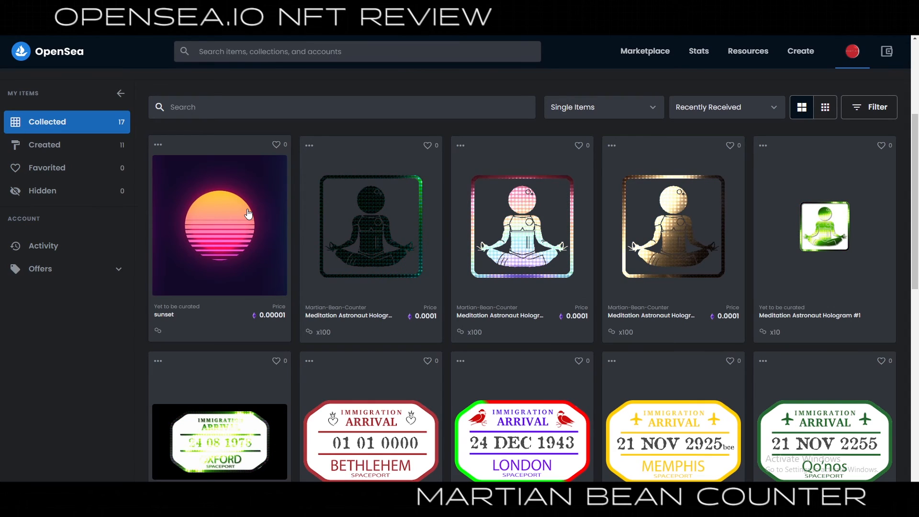
{"action": "left_click", "coordinate": [164, 148]}
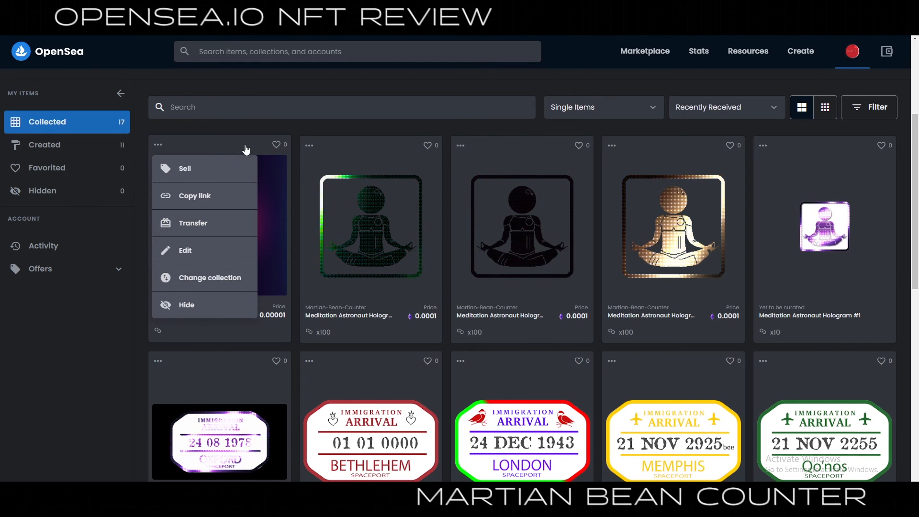
{"action": "left_click", "coordinate": [246, 126]}
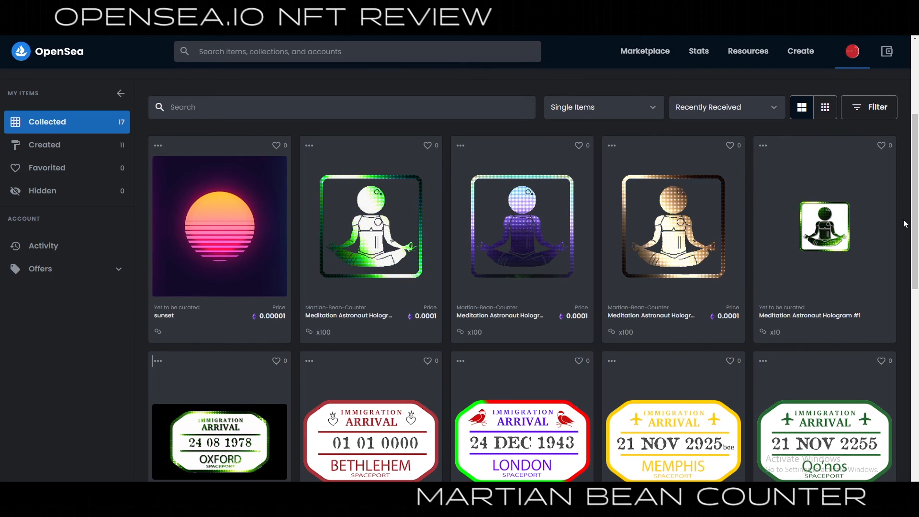
{"action": "scroll", "coordinate": [529, 86], "scroll_direction": "up", "scroll_amount": 3}
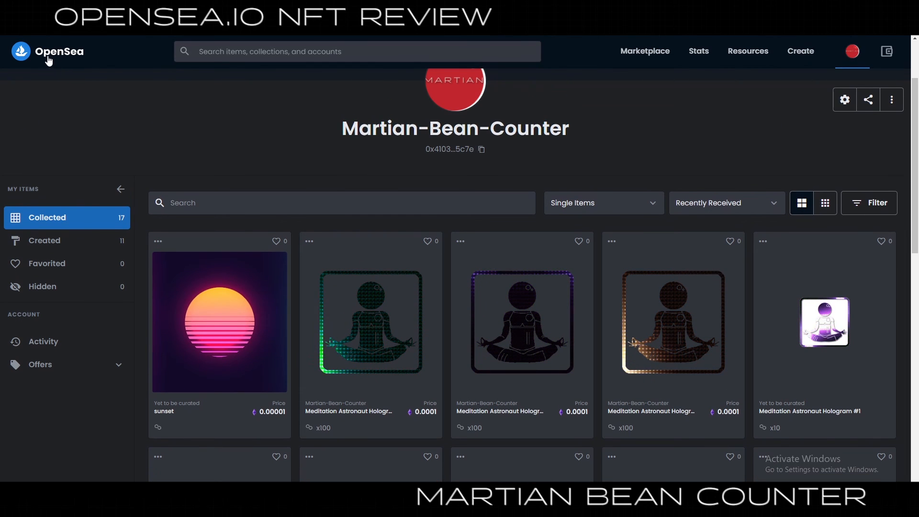
{"action": "scroll", "coordinate": [466, 214], "scroll_direction": "up", "scroll_amount": 2}
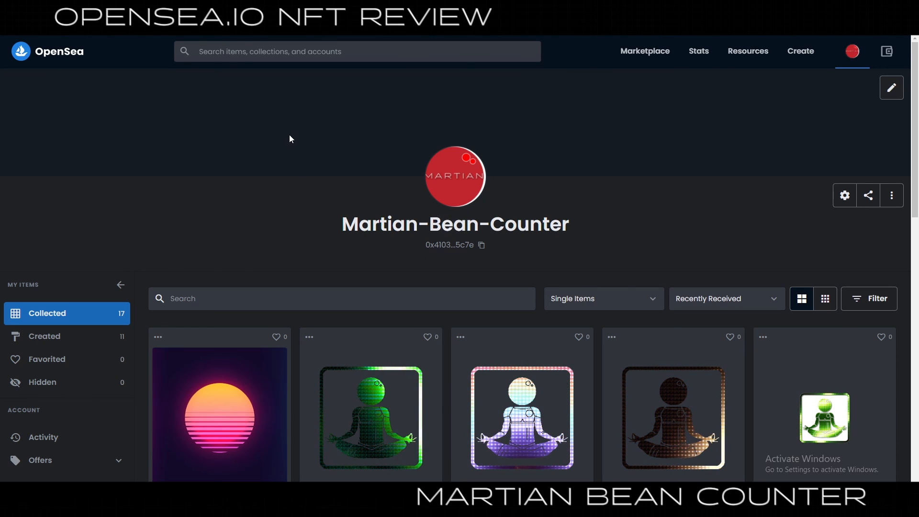
Return to the OpenSea homepage and look through the exclusive drops, trending collections and guidance on creating and selling NFTs
{"action": "left_click", "coordinate": [22, 51]}
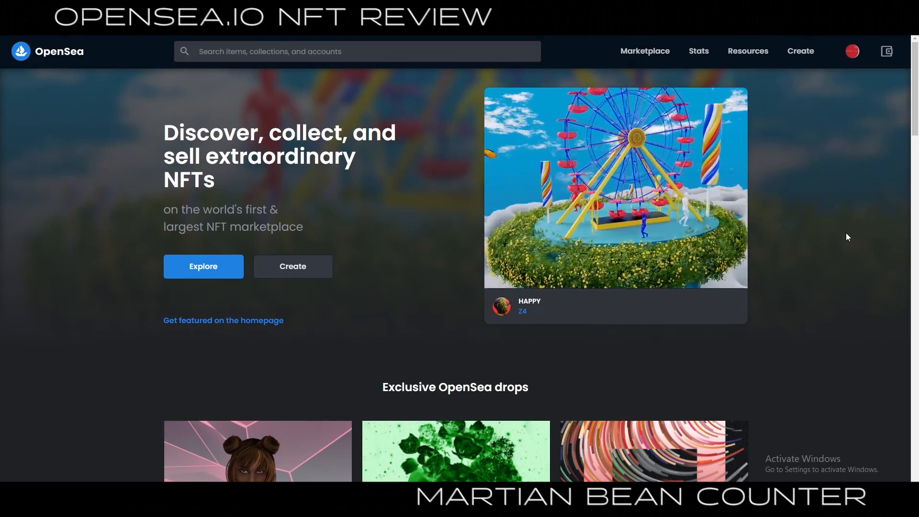
{"action": "scroll", "coordinate": [847, 236], "scroll_direction": "down", "scroll_amount": 3}
{"action": "scroll", "coordinate": [847, 236], "scroll_direction": "down", "scroll_amount": 10}
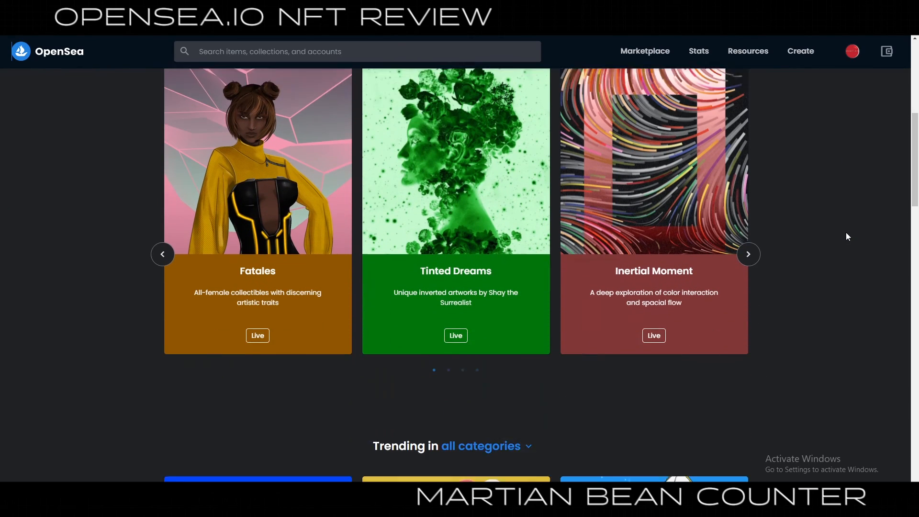
{"action": "scroll", "coordinate": [848, 235], "scroll_direction": "down", "scroll_amount": 4}
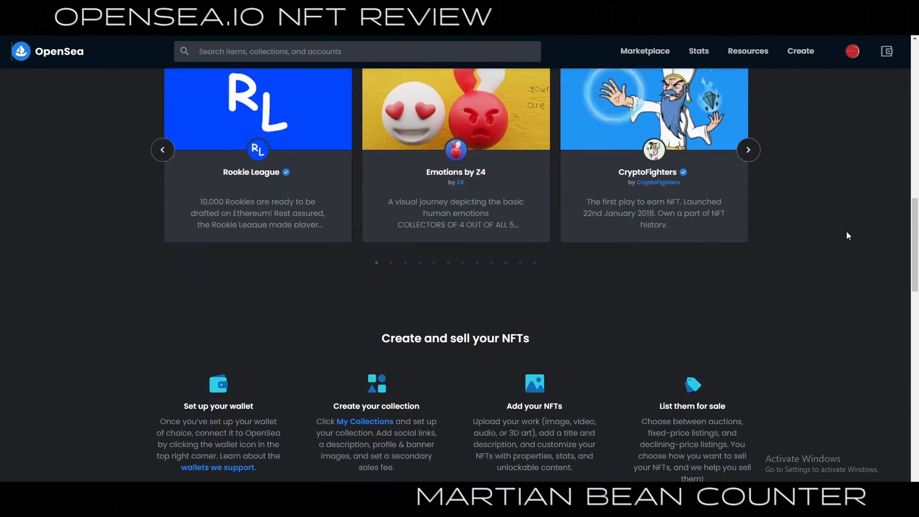
{"action": "scroll", "coordinate": [848, 233], "scroll_direction": "up", "scroll_amount": 18}
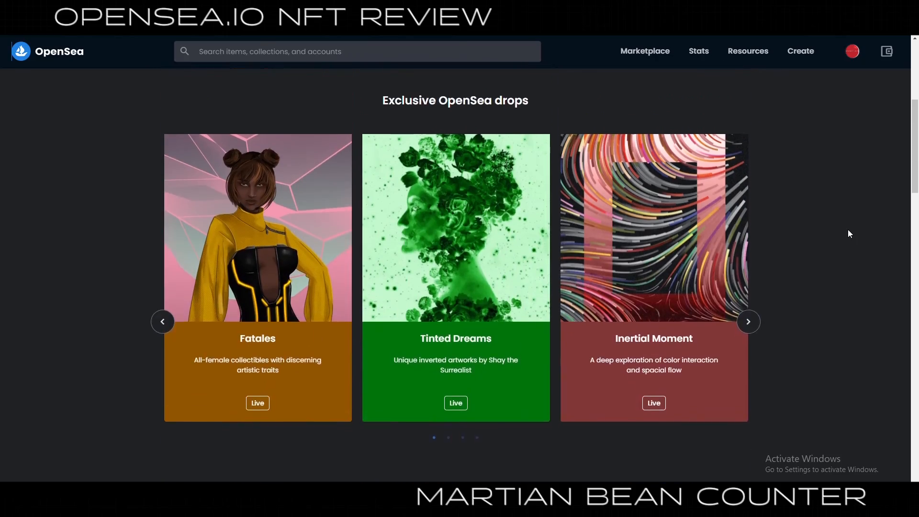
{"action": "scroll", "coordinate": [850, 234], "scroll_direction": "up", "scroll_amount": 1}
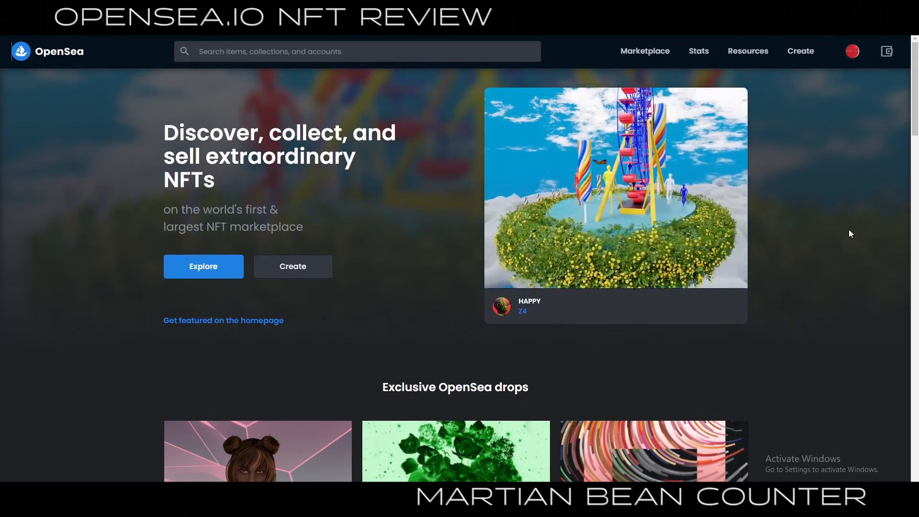